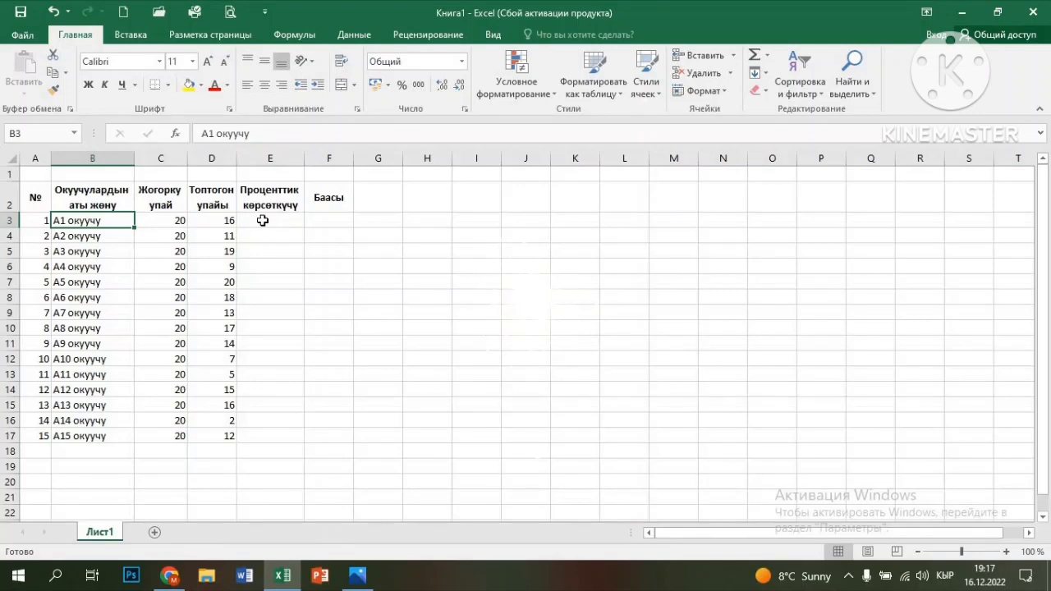
Enter the formula =СУММ(D3*100)/C3 in cell E3 to calculate the first student's percentage.
left_click(262, 220)
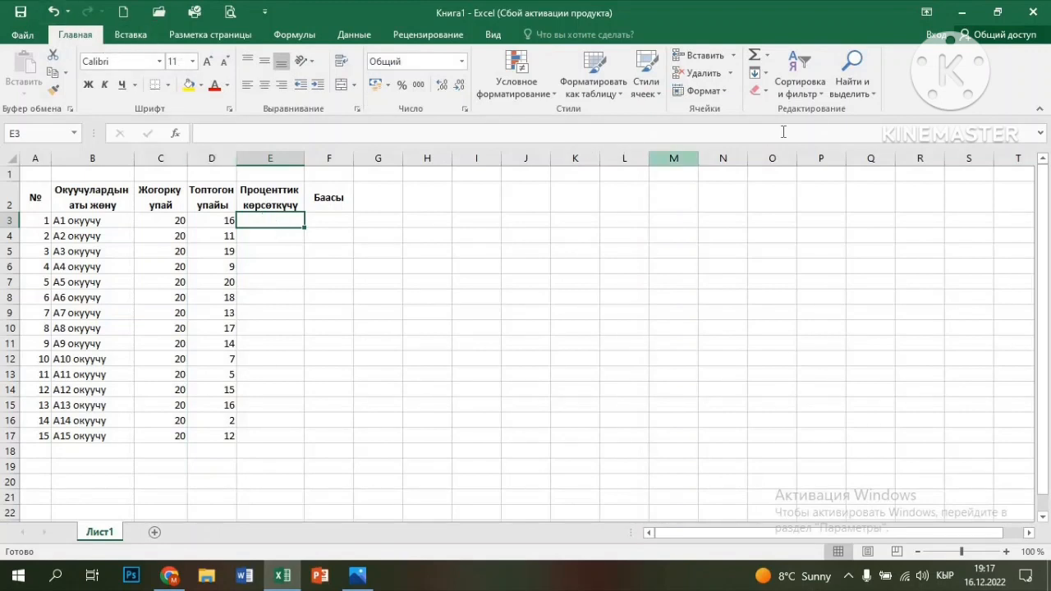
left_click(755, 58)
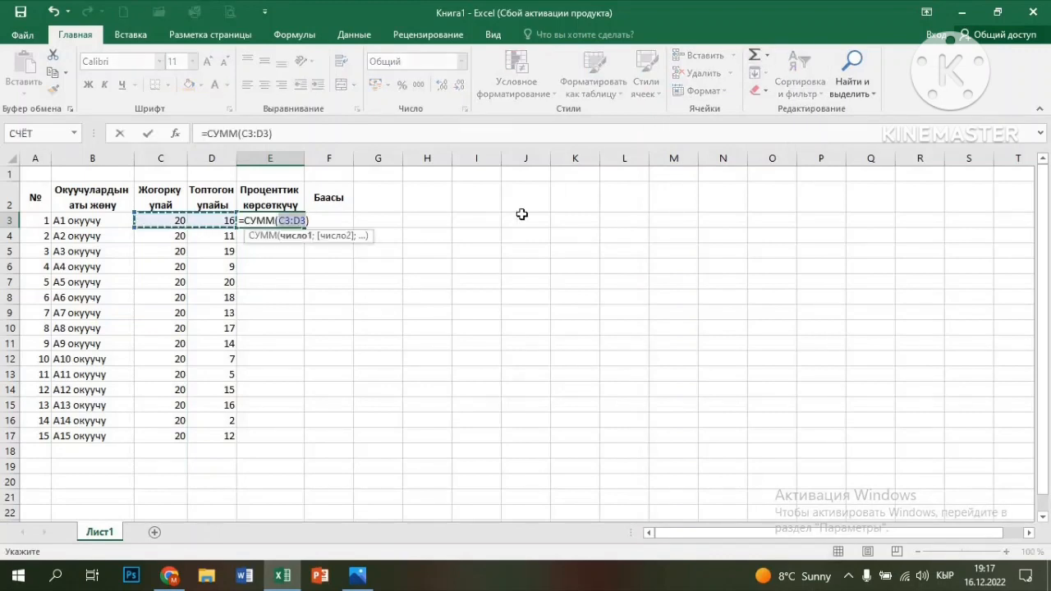
left_click(225, 220)
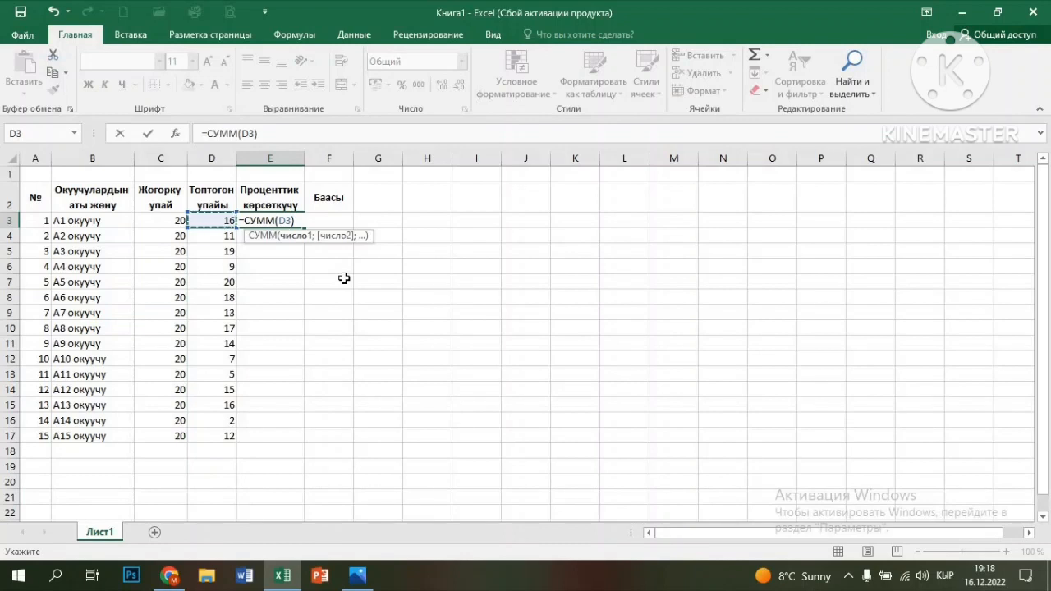
type("*100")
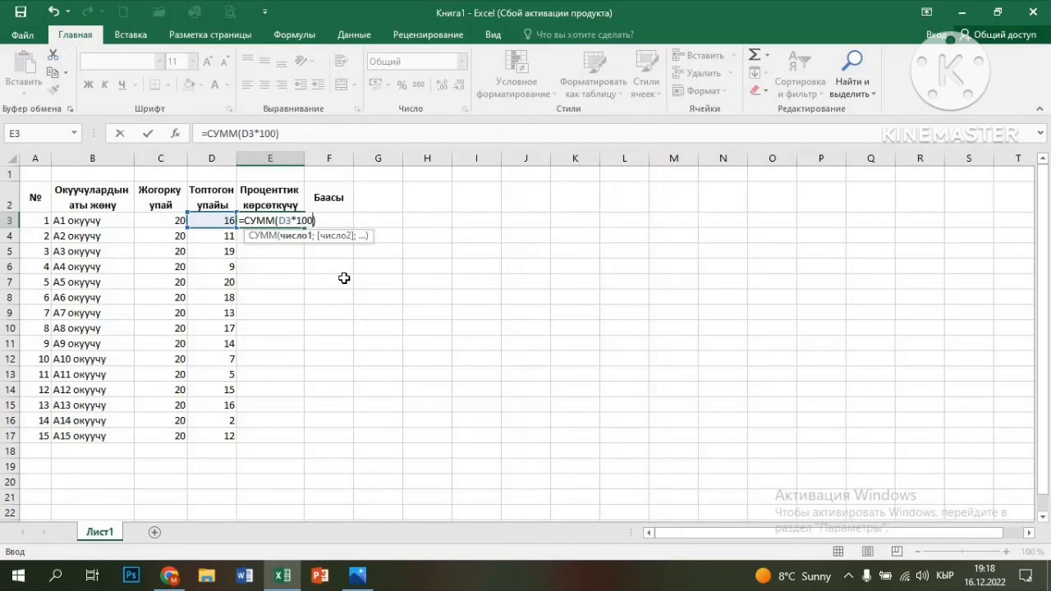
left_click(329, 216)
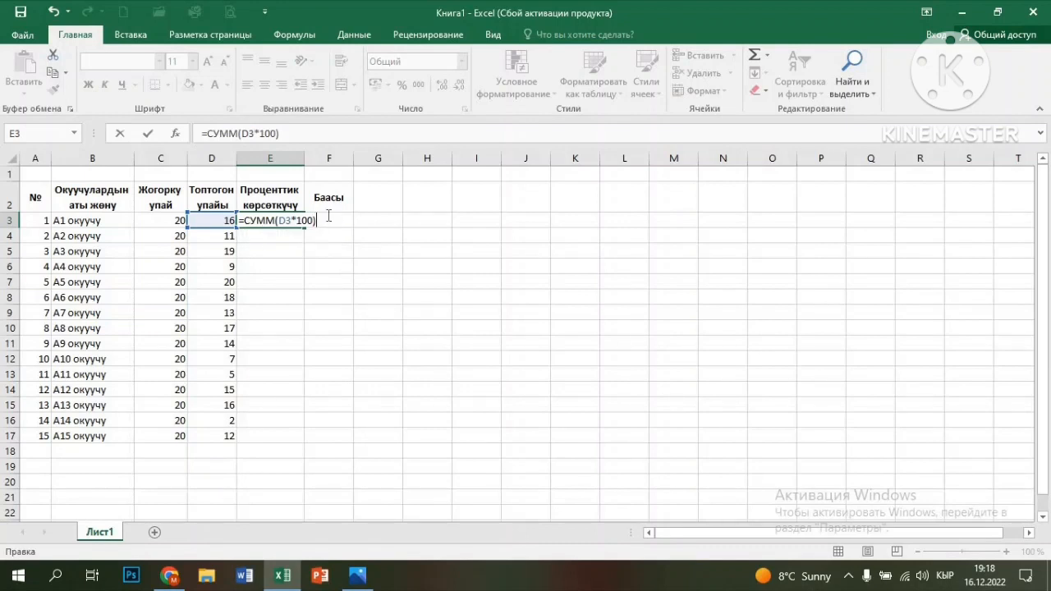
type("/")
left_click(175, 220)
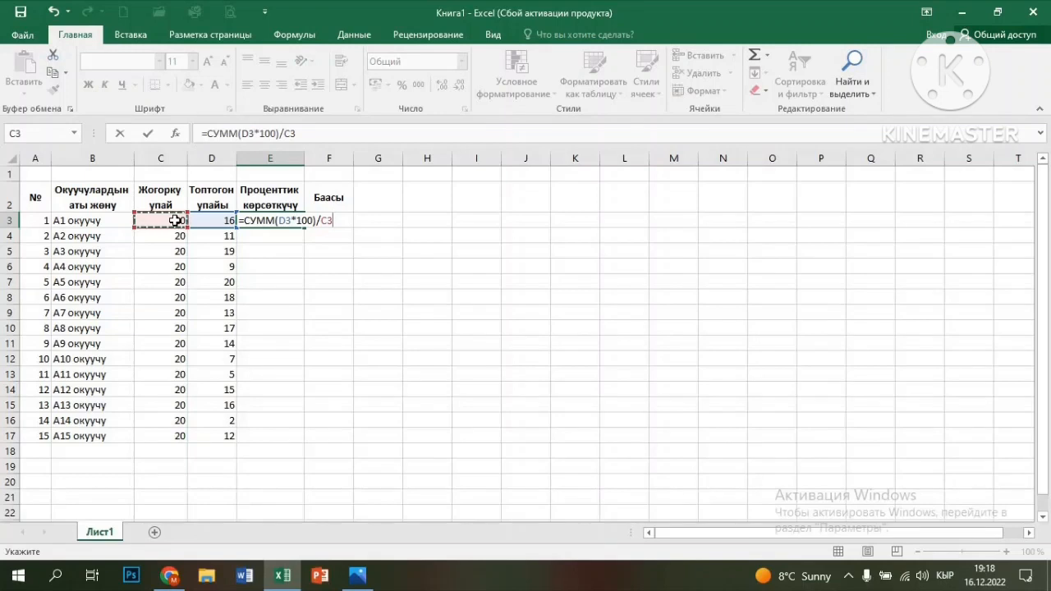
key("Return")
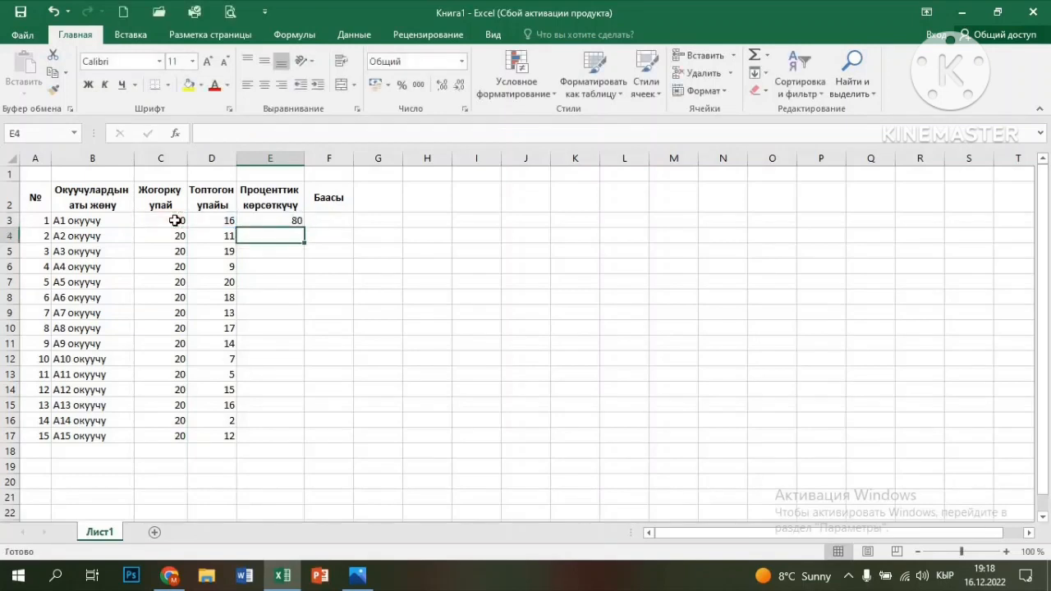
Fill the percentage formula from E3 down to E17 for all the students.
left_click(280, 219)
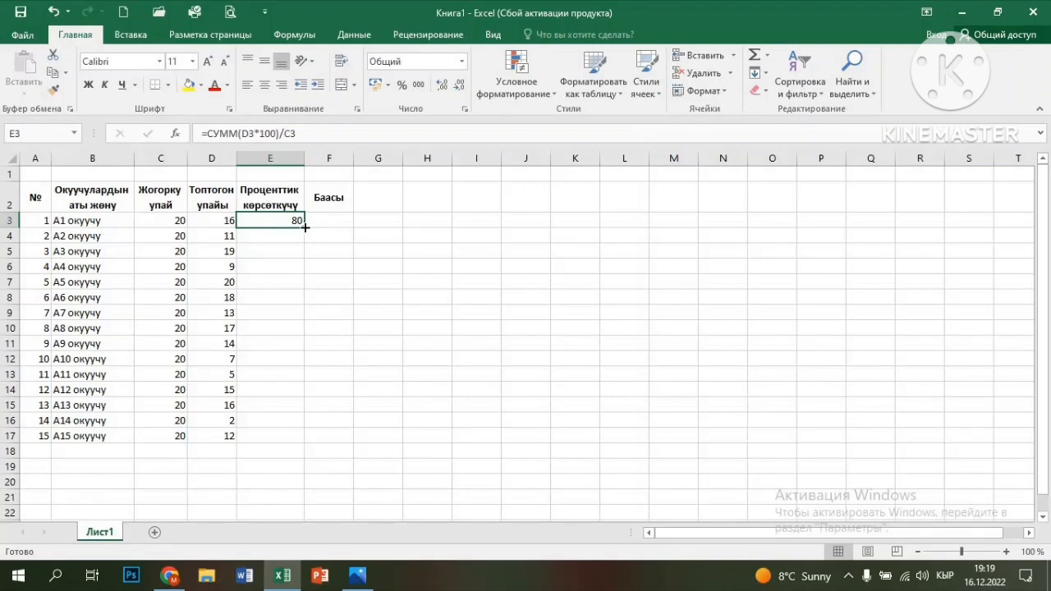
left_click_drag(305, 226, 301, 447)
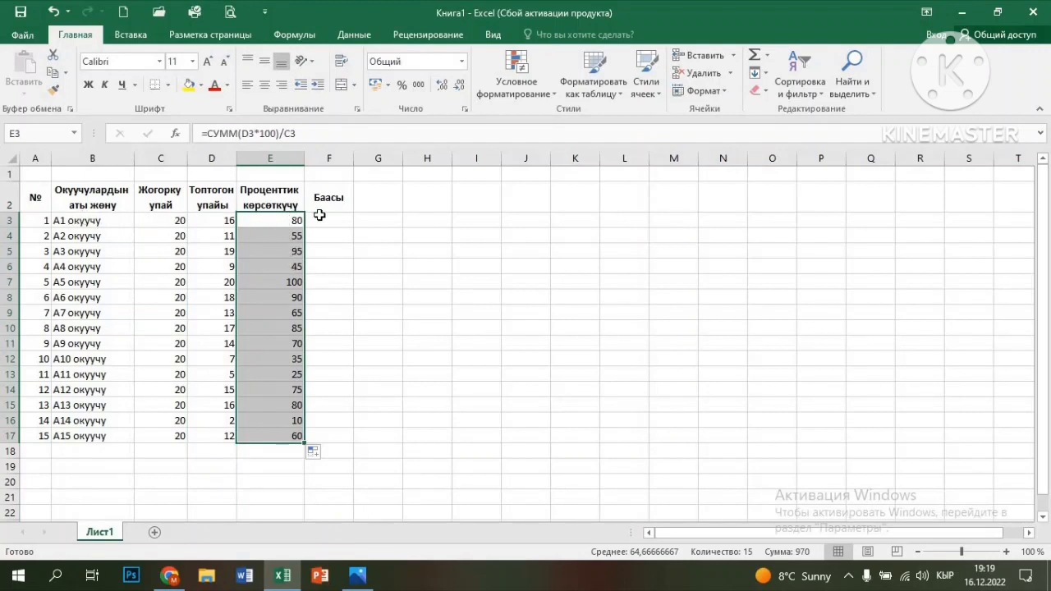
left_click(325, 218)
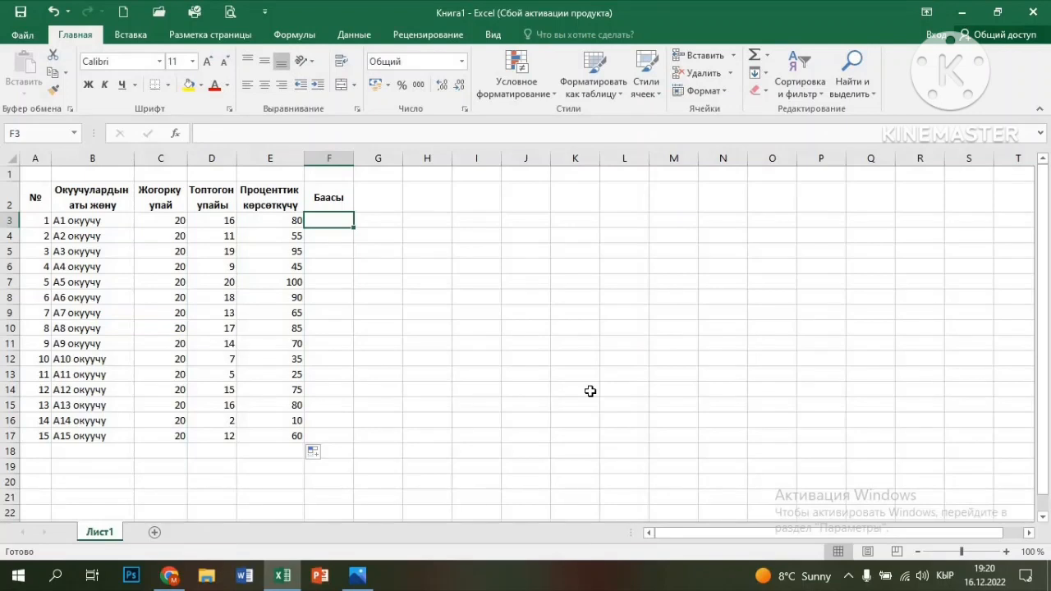
Head a separate grading table with "Упайлар" in I4 and "Баалар" in J4.
left_click(470, 234)
double_click(472, 234)
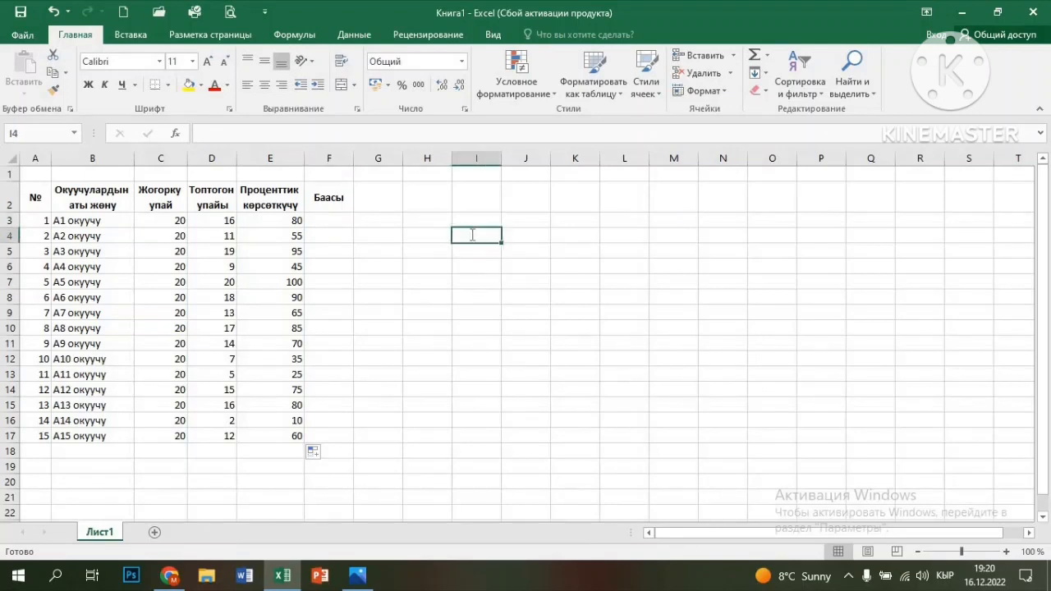
type("п")
key("BackSpace")
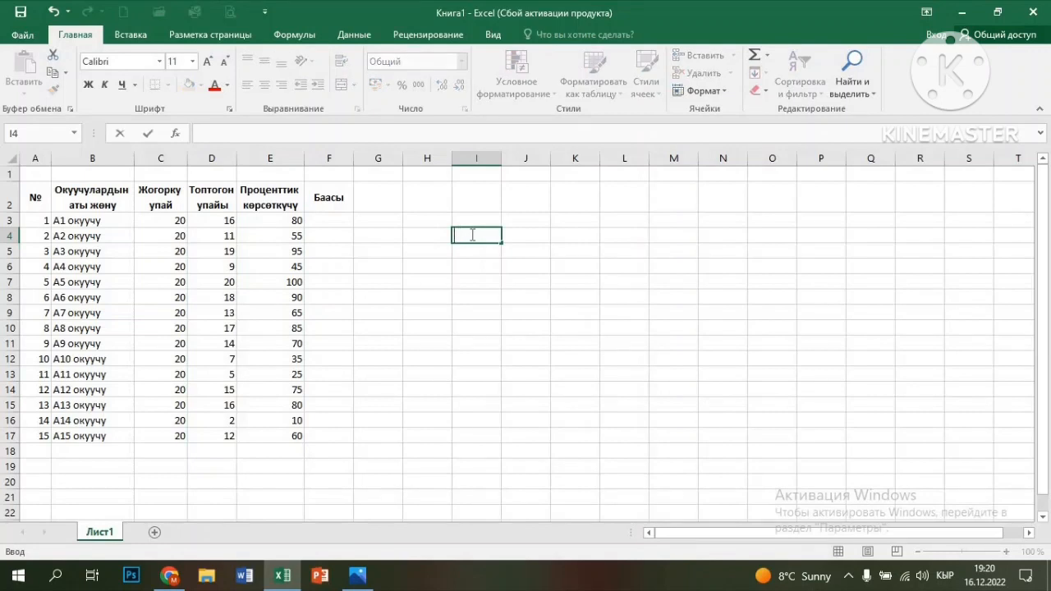
type("Упайлар")
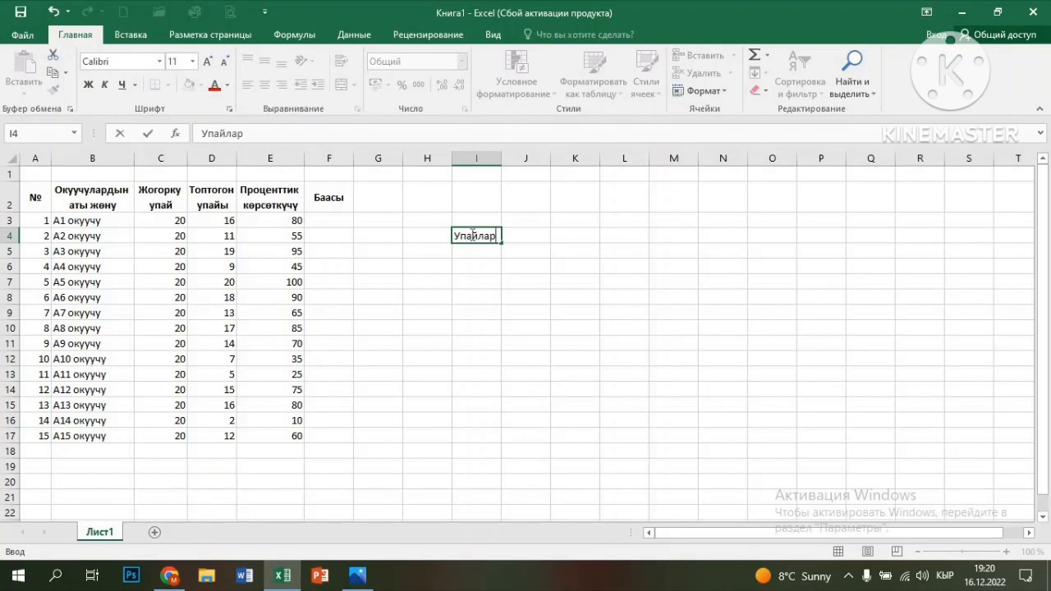
key("Tab")
type("Баалар")
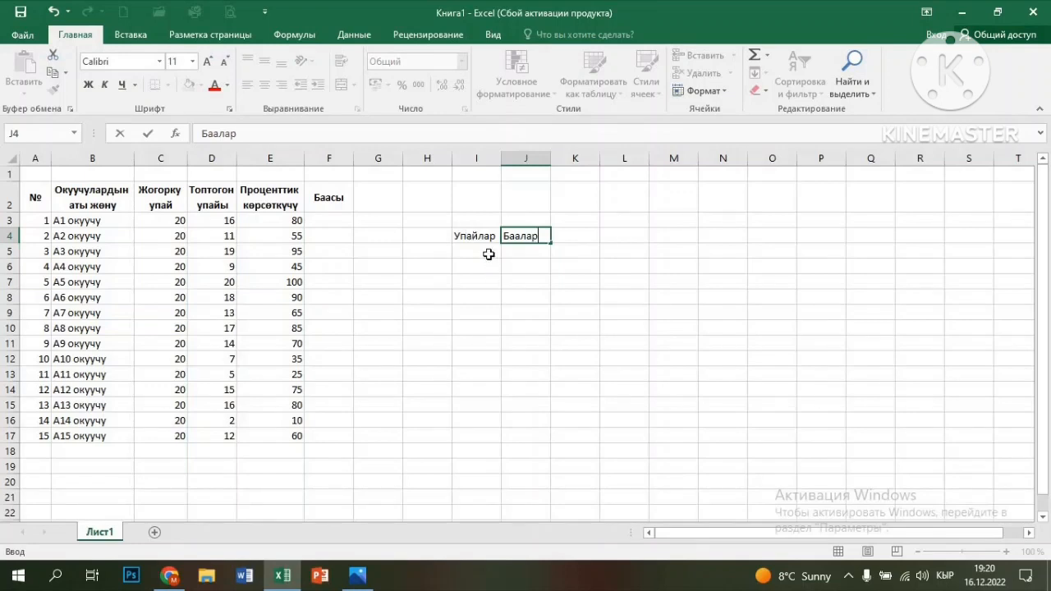
Add the first two grading thresholds: 0 with grade 2 in row 5, and 40 with grade 3 in row 6.
left_click(488, 255)
type("0")
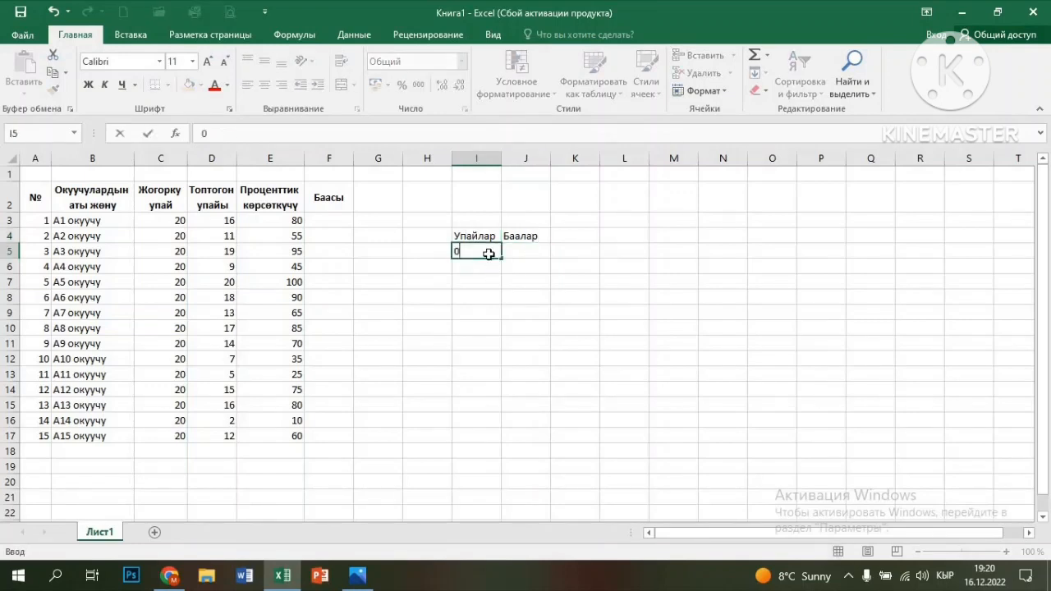
key("Tab")
type("2")
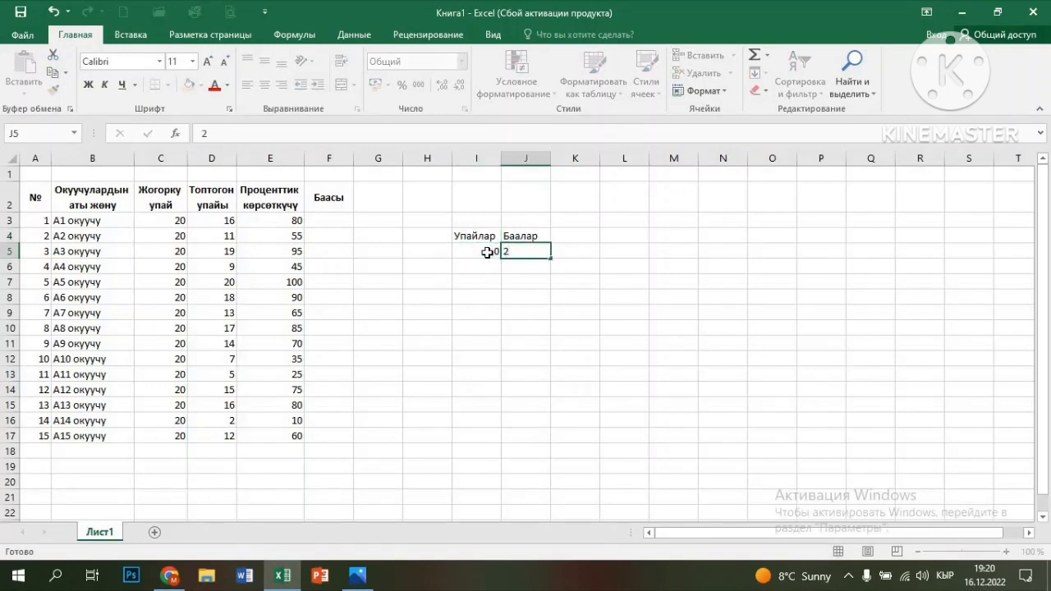
key("Return")
type("40")
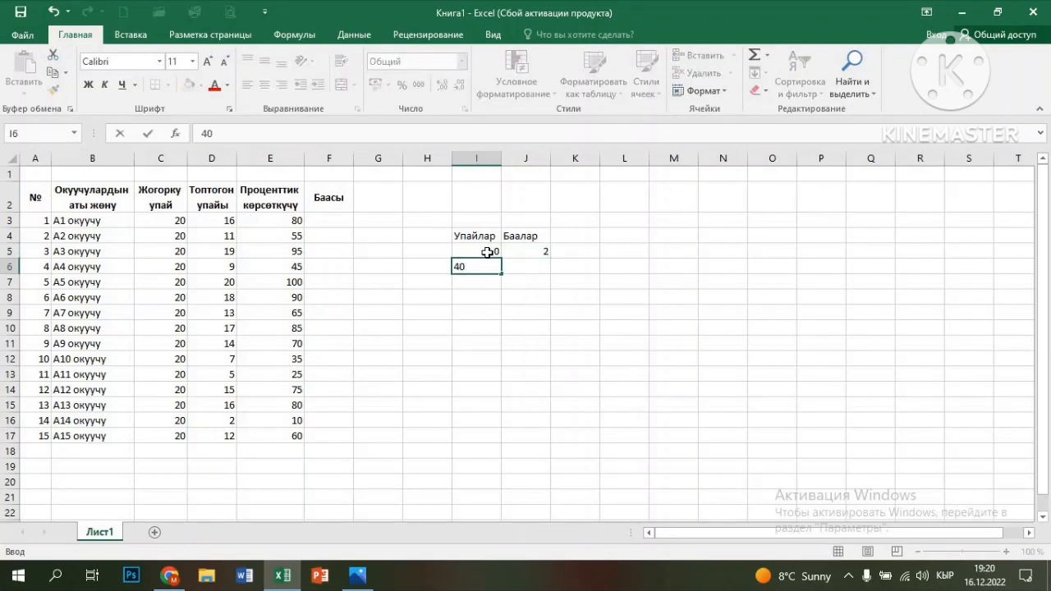
key("Right")
type("3")
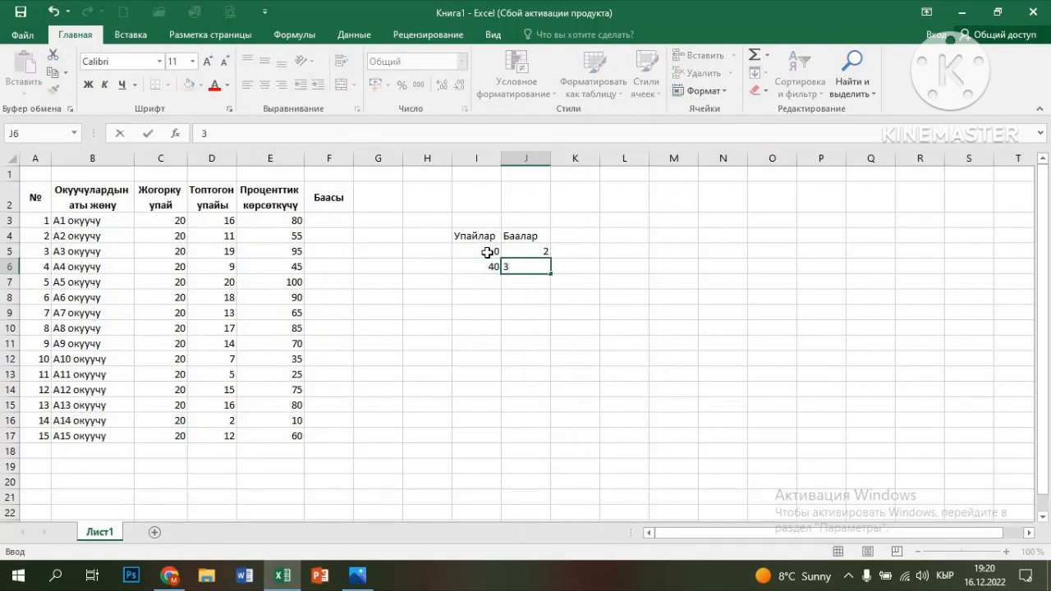
key("Return")
key("Left")
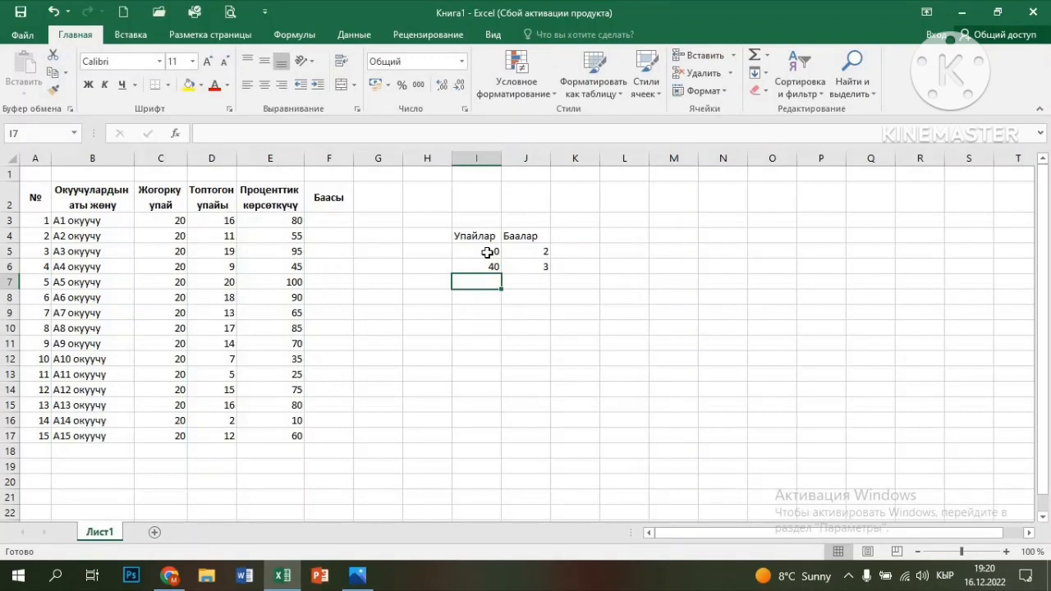
Complete the grading table with 60 and grade 4 in row 7, and 80 and grade 5 in row 8.
type("6")
key("BackSpace")
type("0")
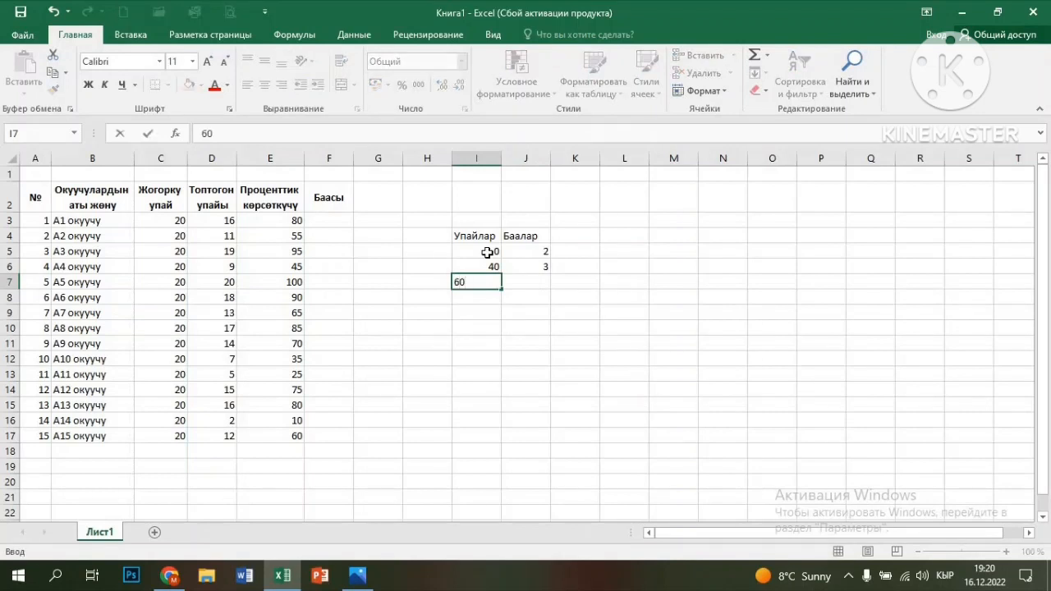
key("Tab")
type("4")
key("ctrl+Return")
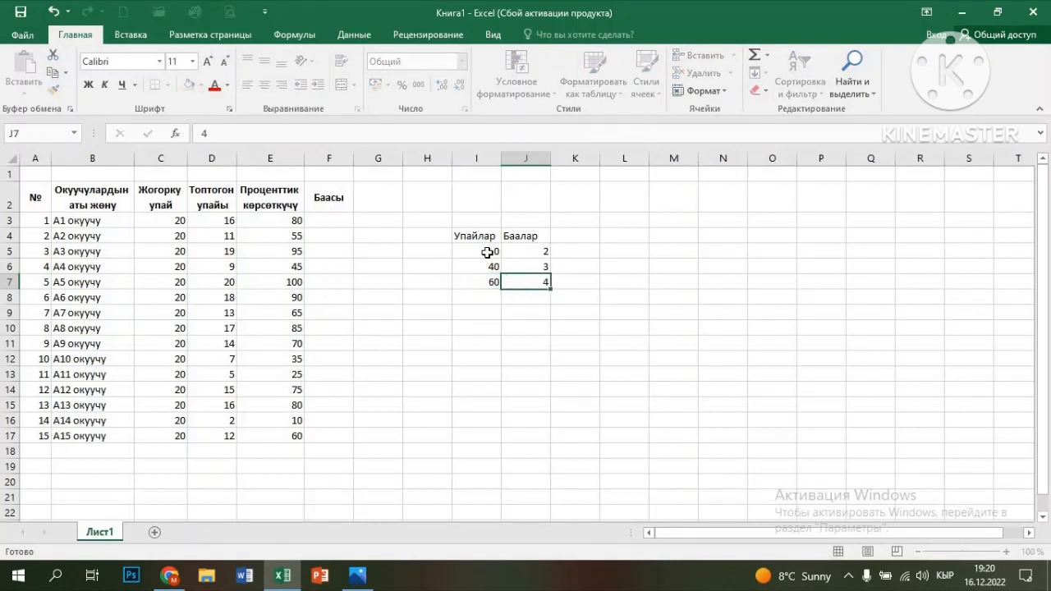
key("Return")
type("80")
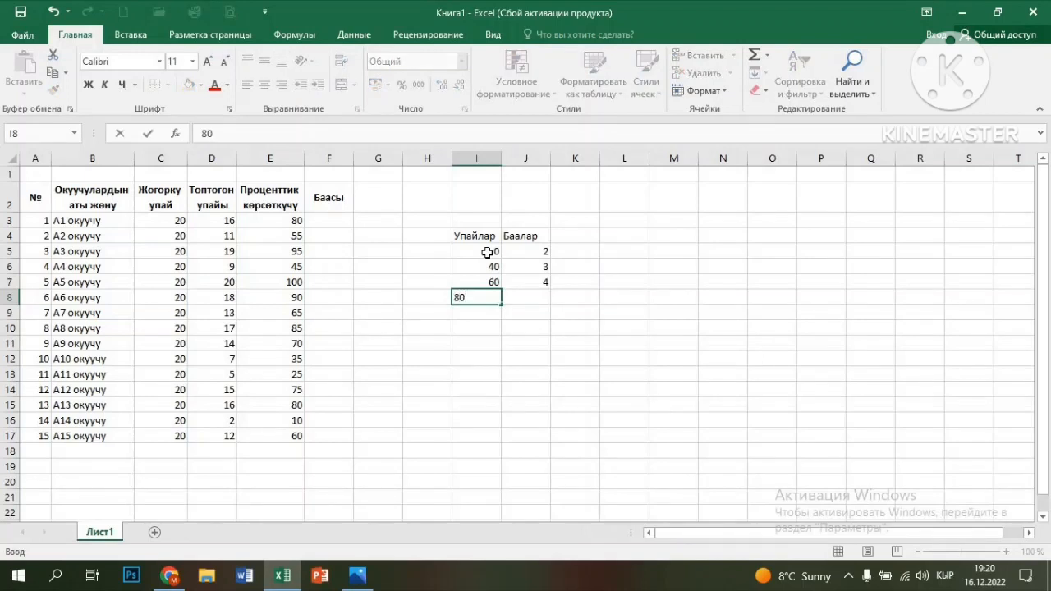
key("Tab")
type("5")
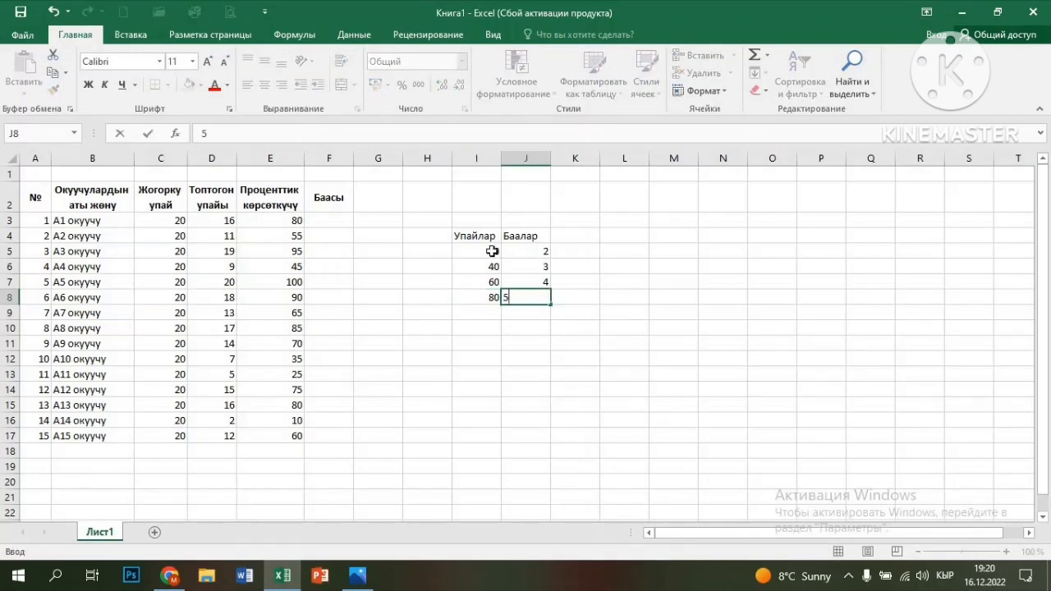
left_click(492, 251)
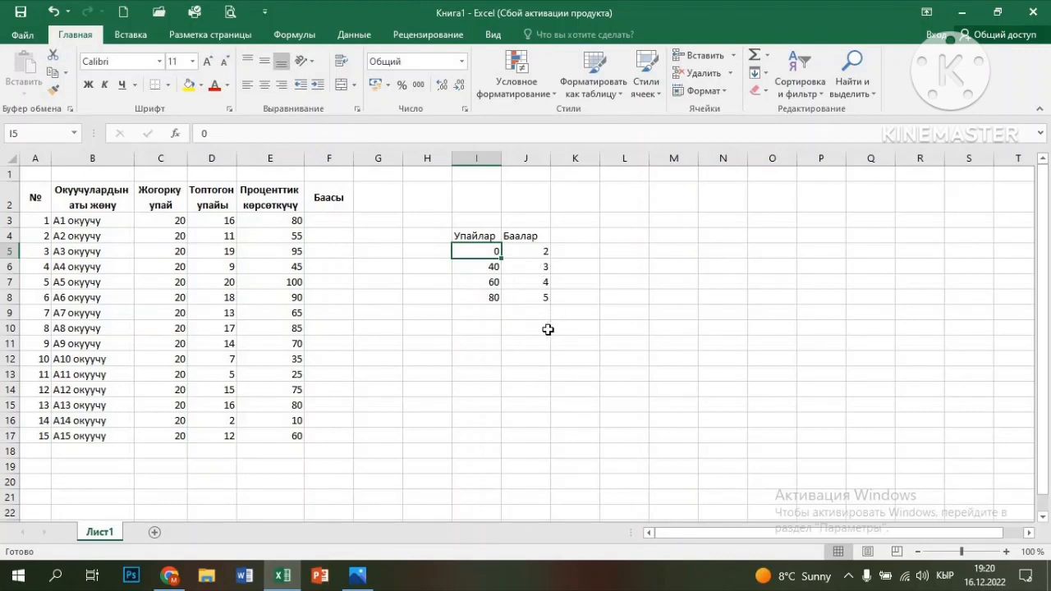
Enter the lookup formula =ВПР(E3;$I$5:$J$8;2;истина) in F3 to get the first student's grade.
left_click(327, 220)
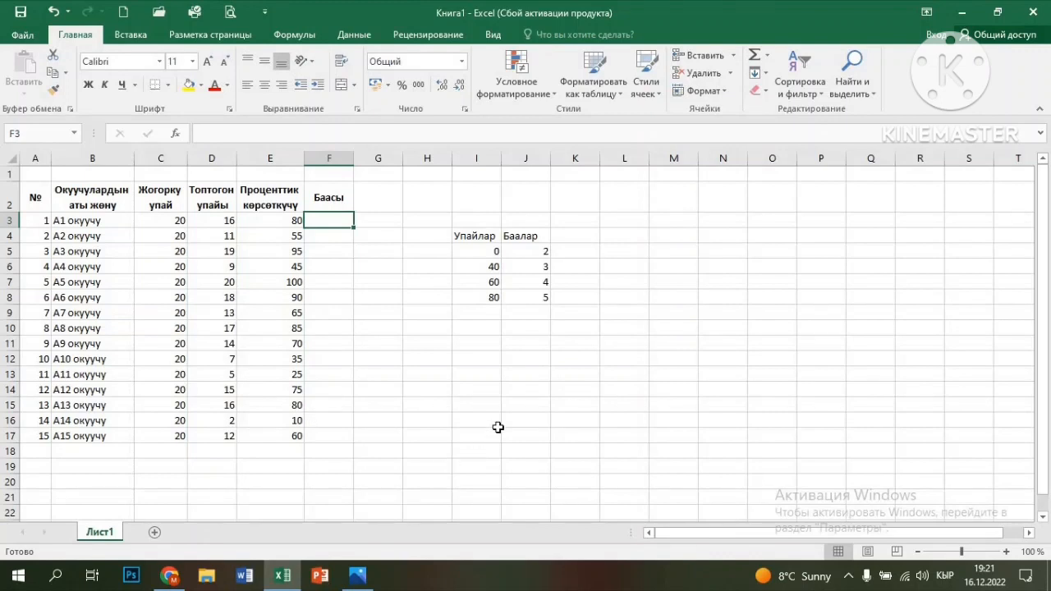
type("=")
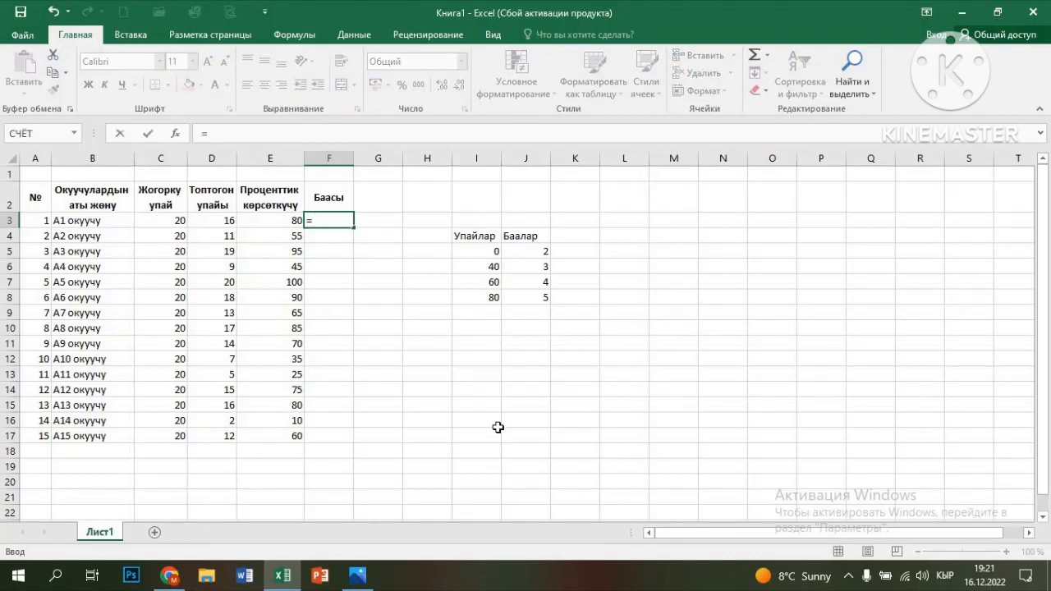
type("ВПР")
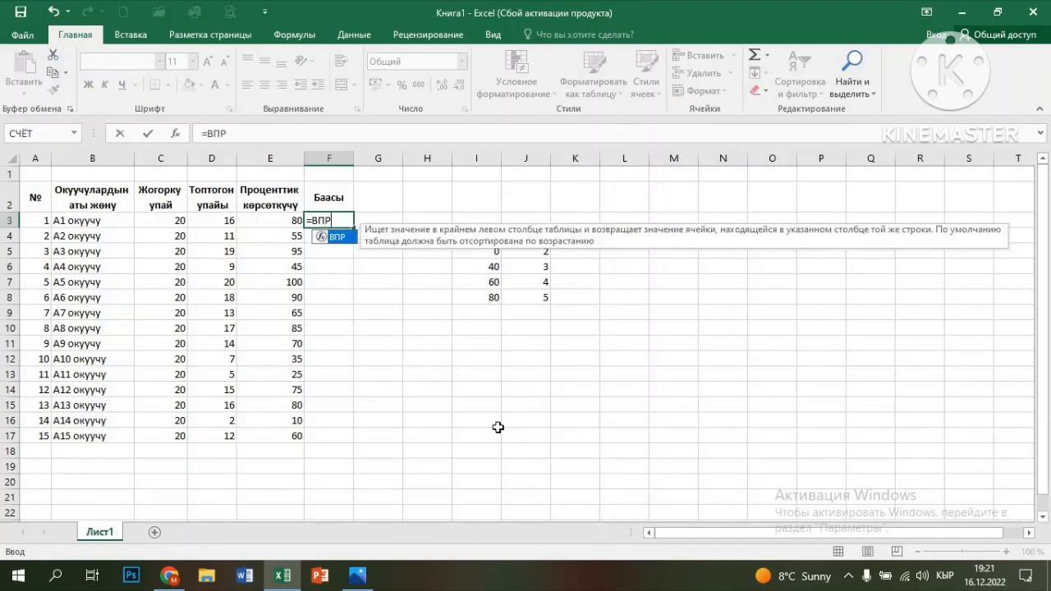
type("(")
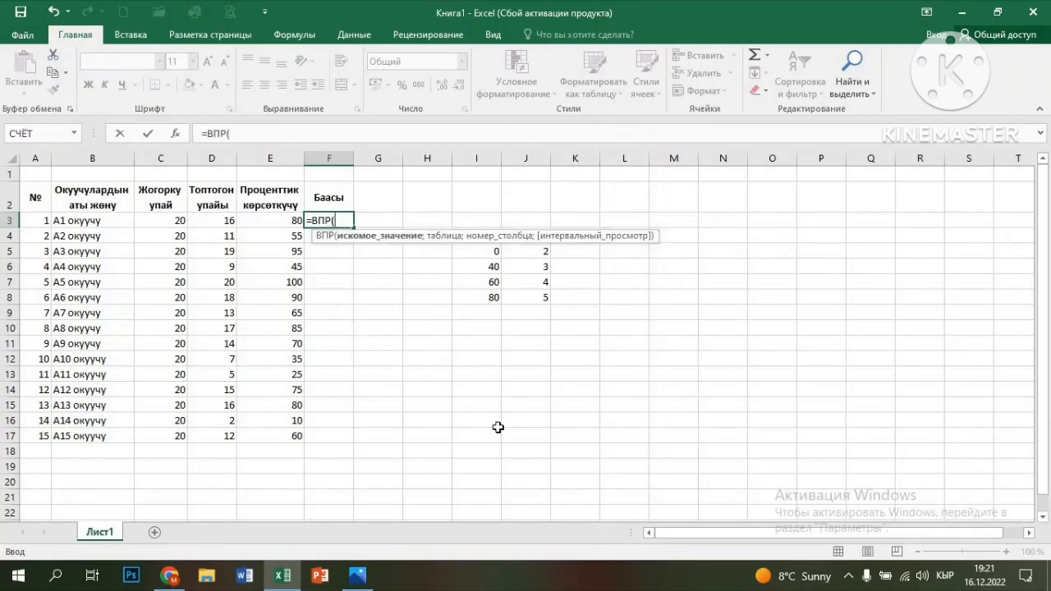
left_click(279, 221)
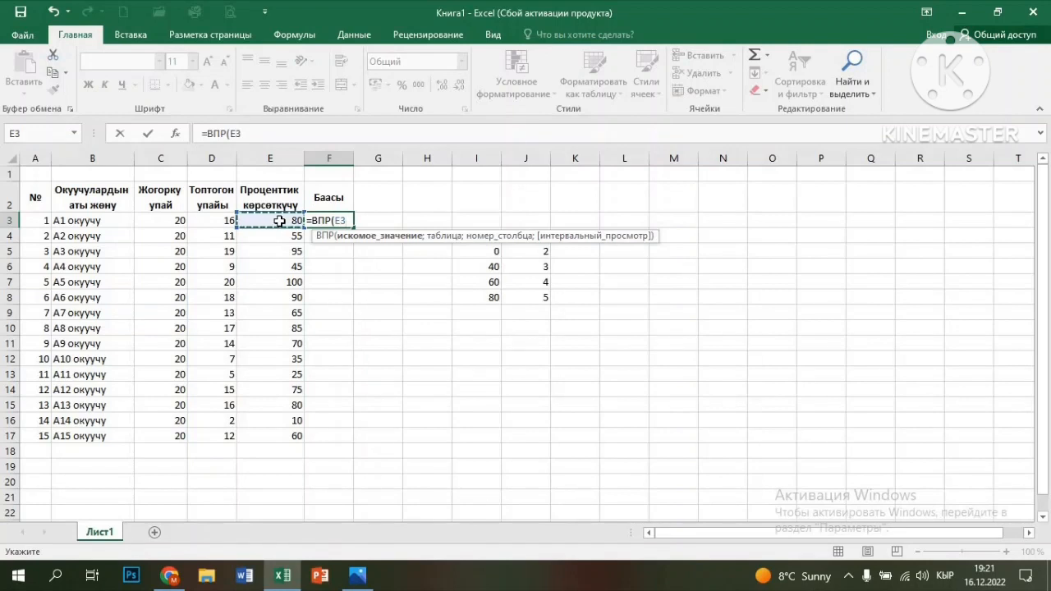
type(";")
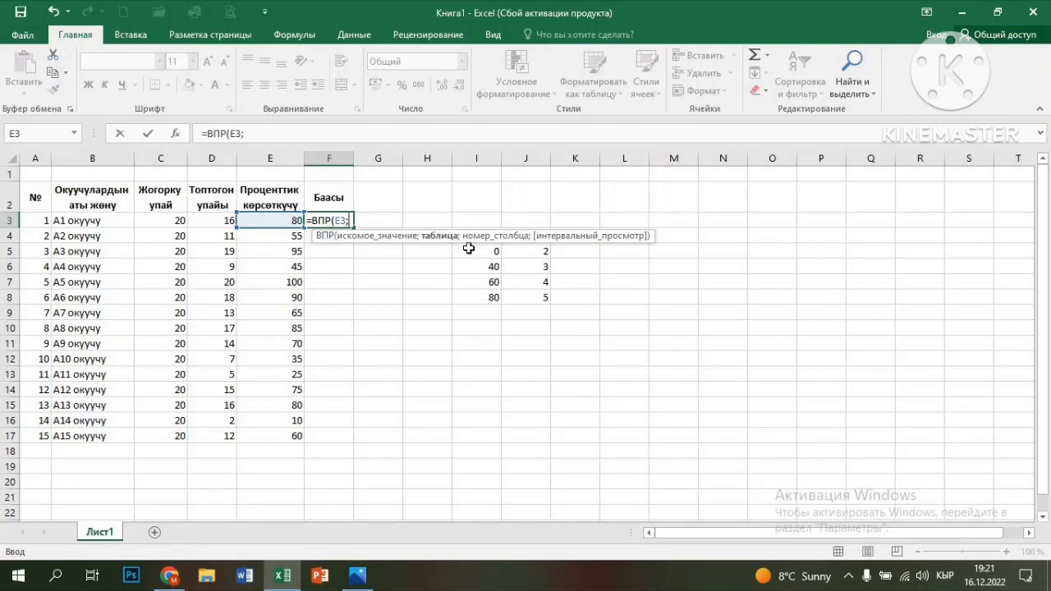
left_click_drag(468, 248, 508, 297)
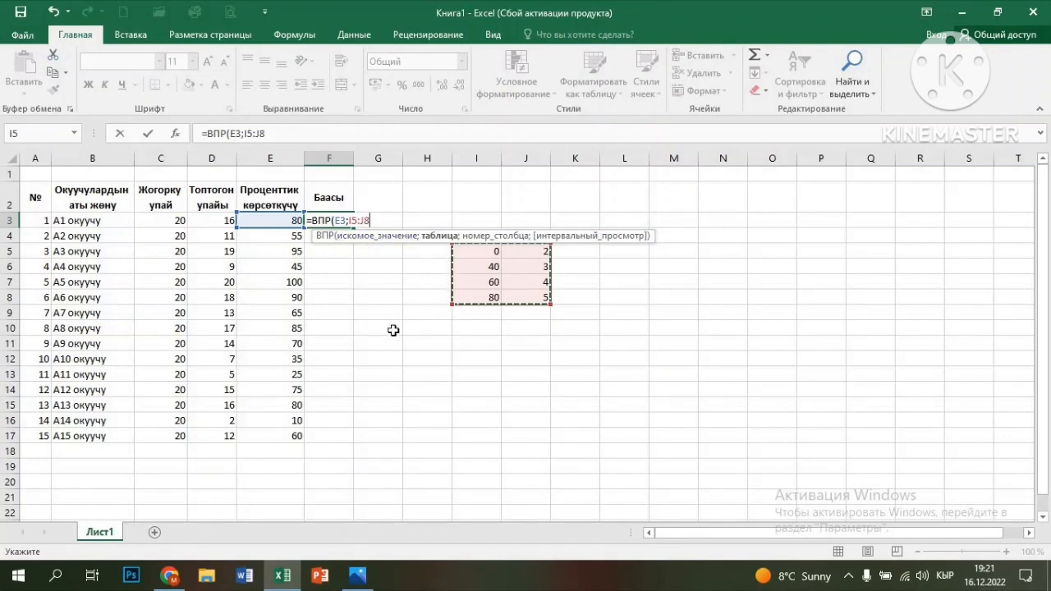
key("F4")
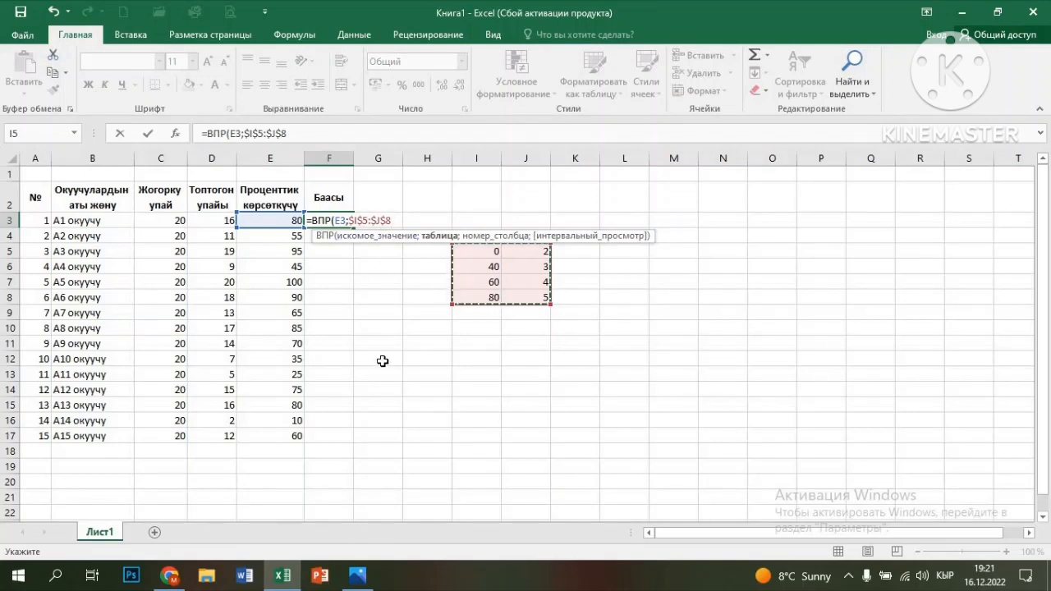
type(";")
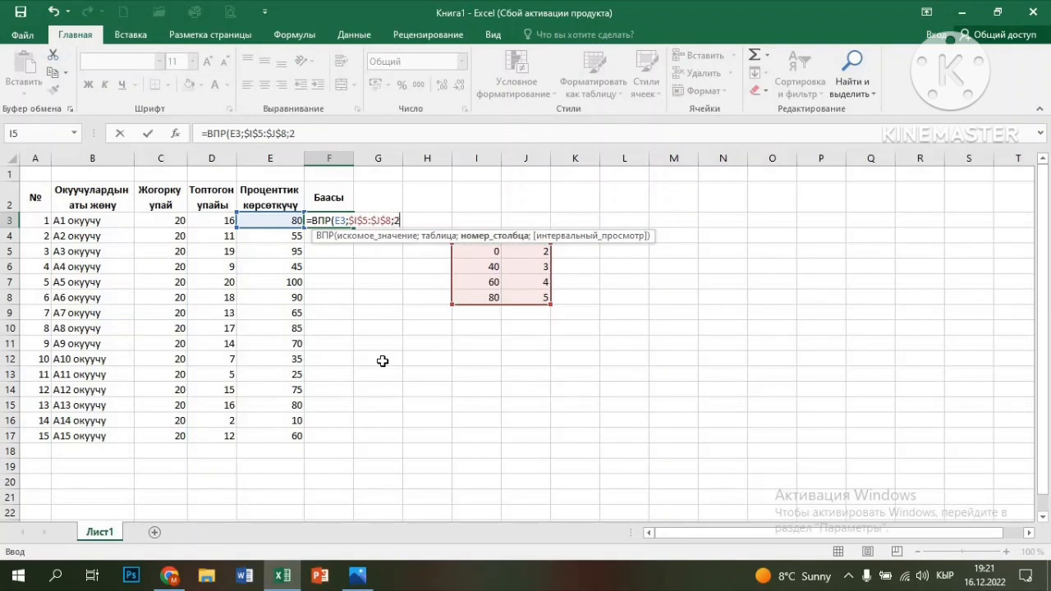
type("2;ис")
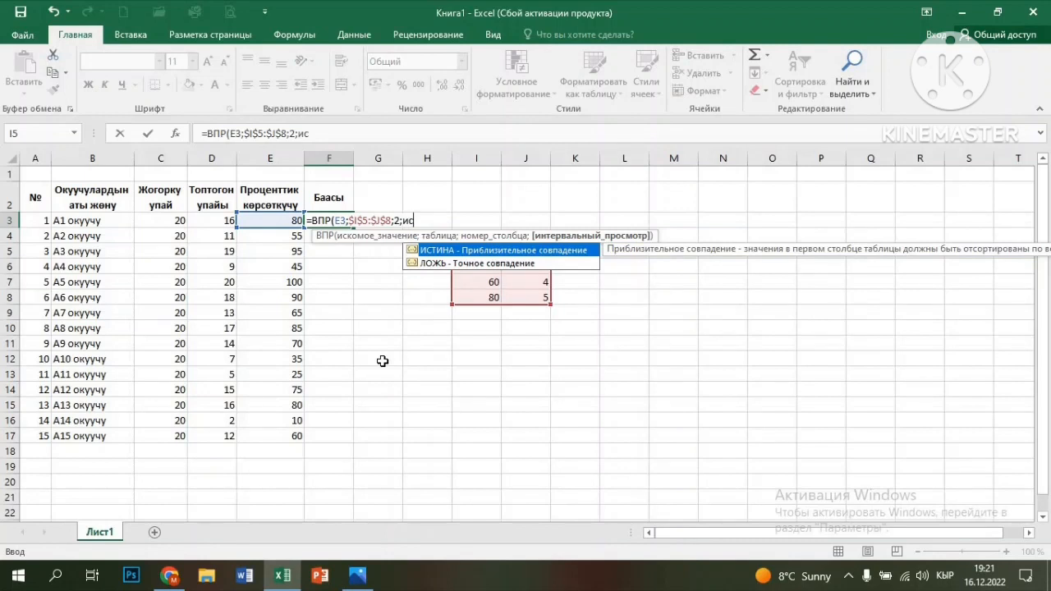
type("тина)")
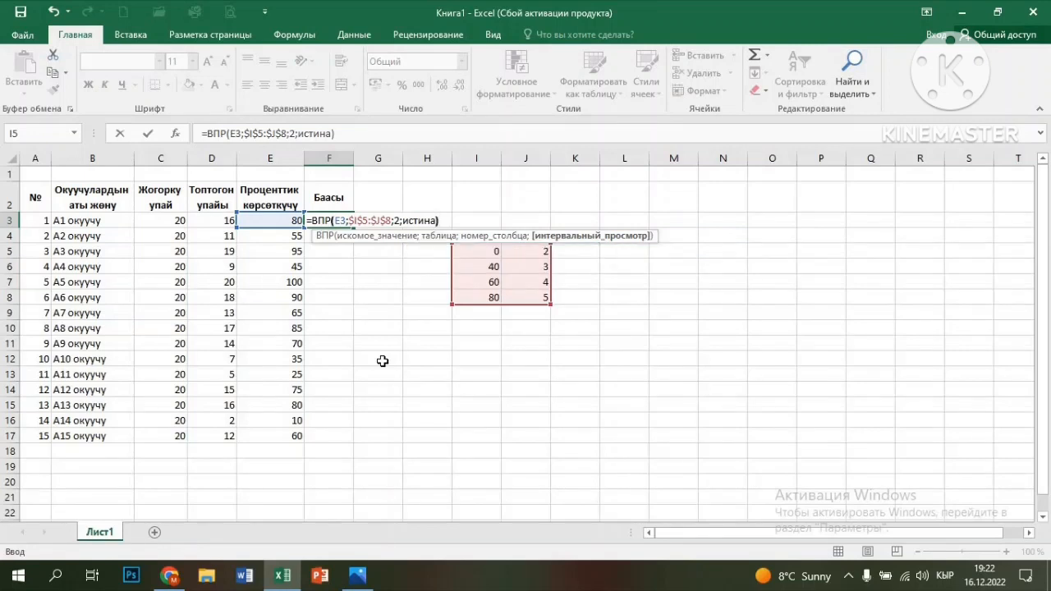
key("Return")
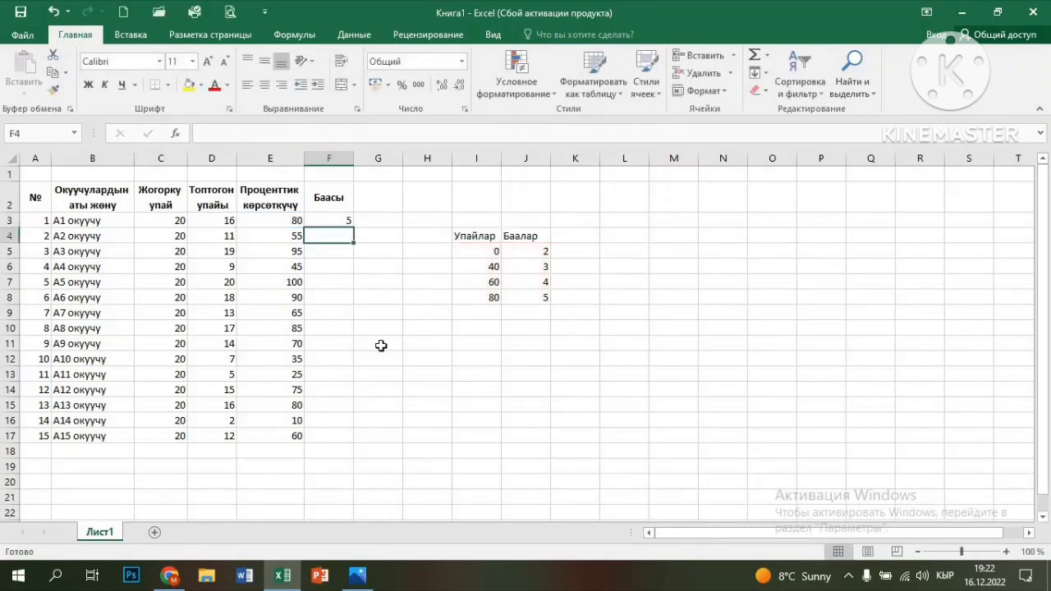
Fill the grade lookup formula from F3 down to F17 for all the students.
left_click(328, 223)
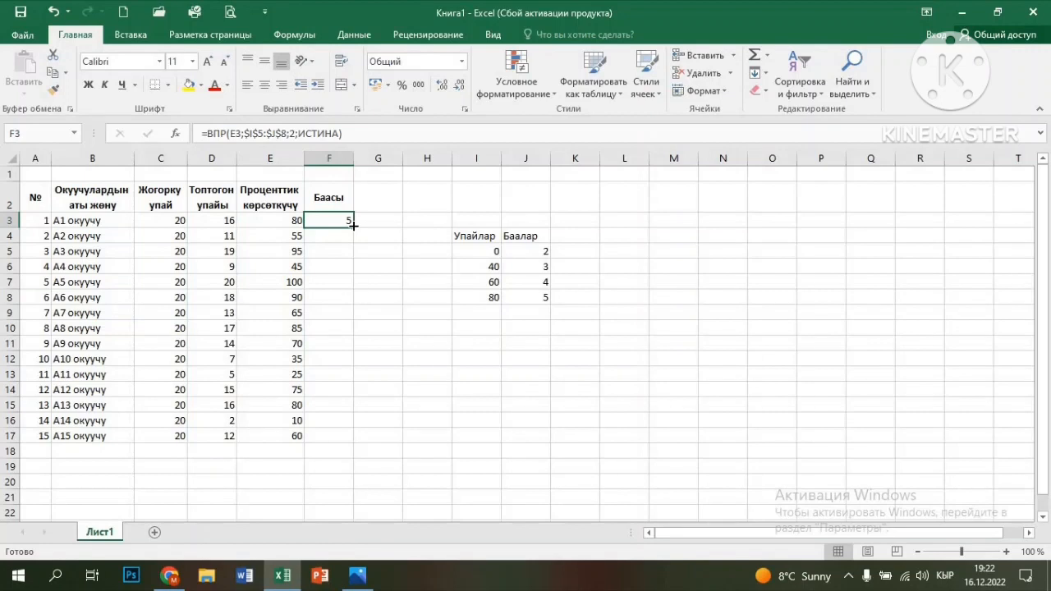
left_click_drag(353, 226, 357, 444)
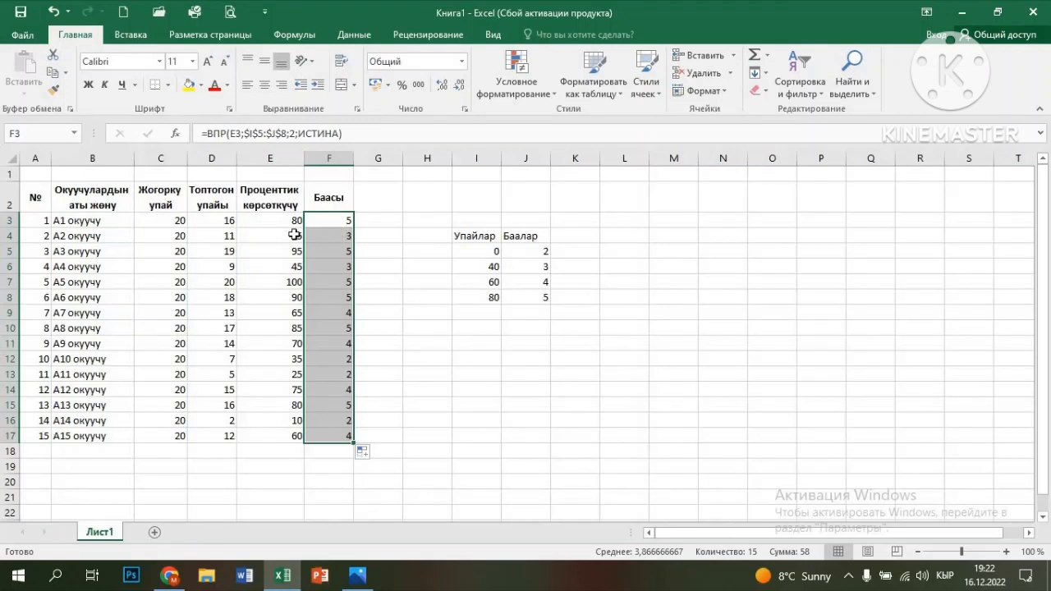
key("Down")
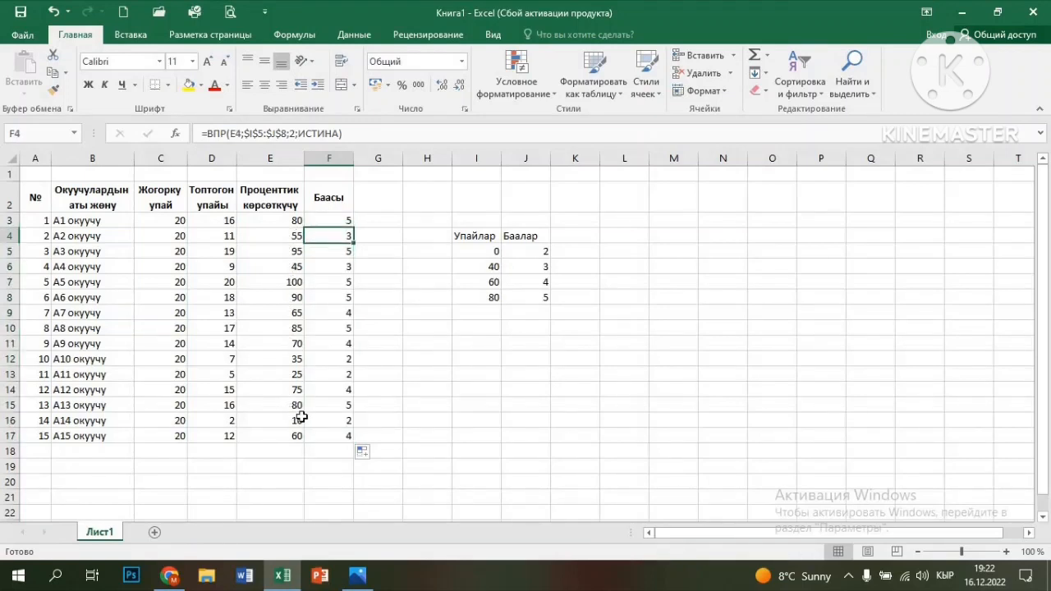